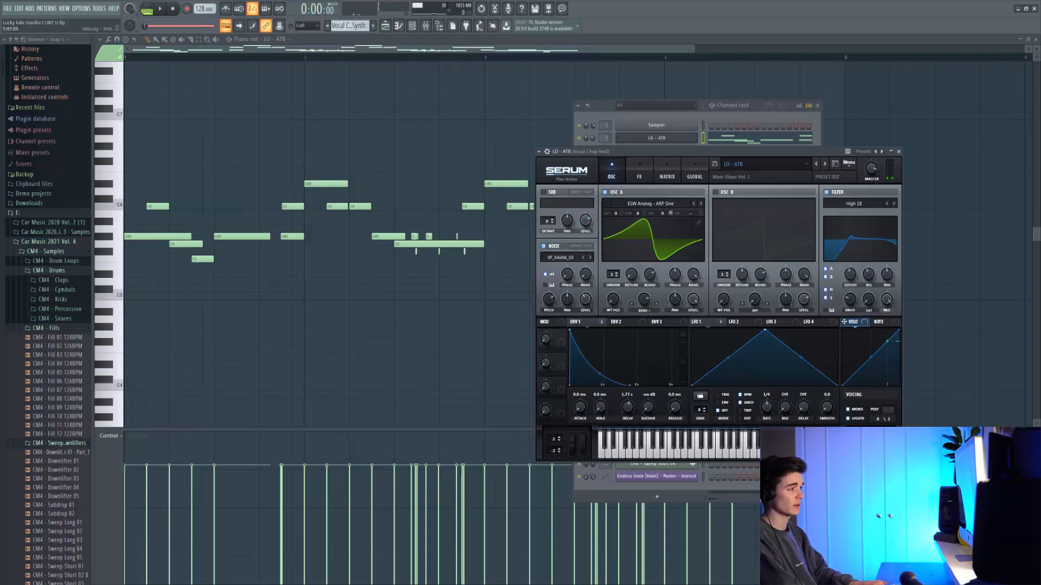
Step: Audition the LD - ATB lead patch, play its vocal chop melody and examine the short notes in bar 2
{"action": "left_click", "coordinate": [855, 441]}
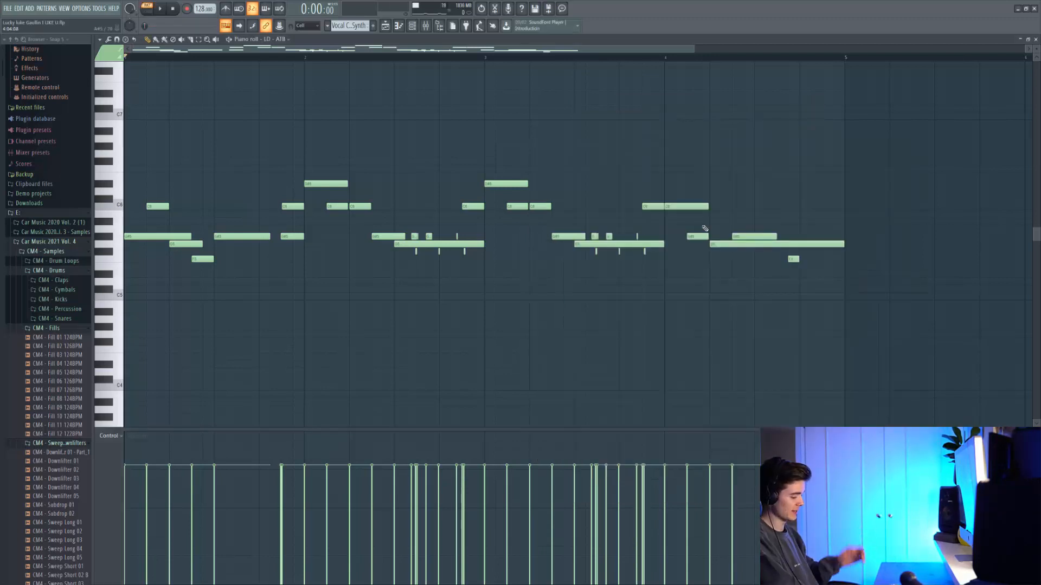
{"action": "key", "text": "space"}
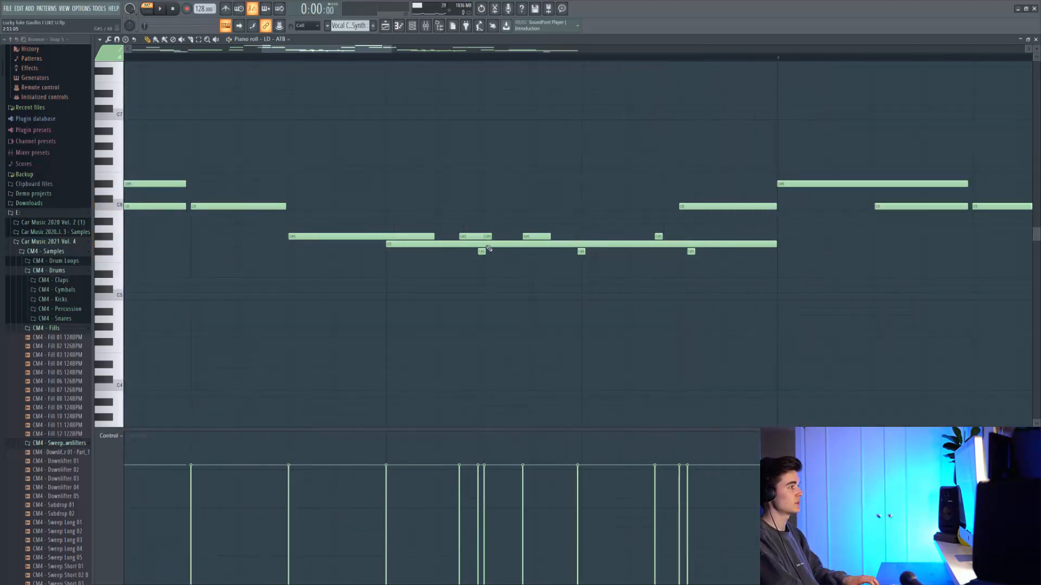
{"action": "scroll", "coordinate": [489, 248], "scroll_direction": "down", "scroll_amount": 5}
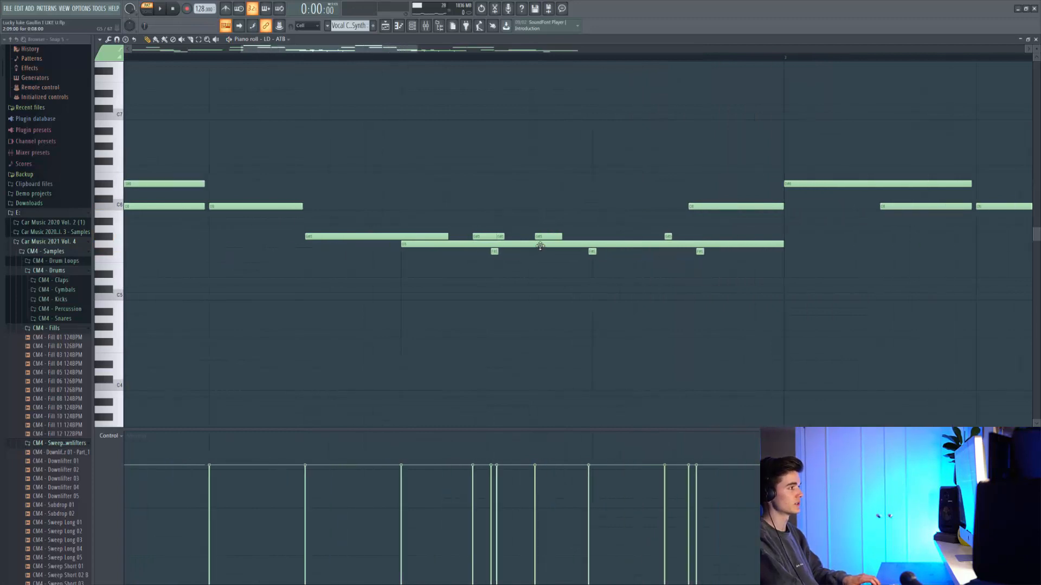
{"action": "scroll", "coordinate": [540, 246], "scroll_direction": "down", "scroll_amount": 2}
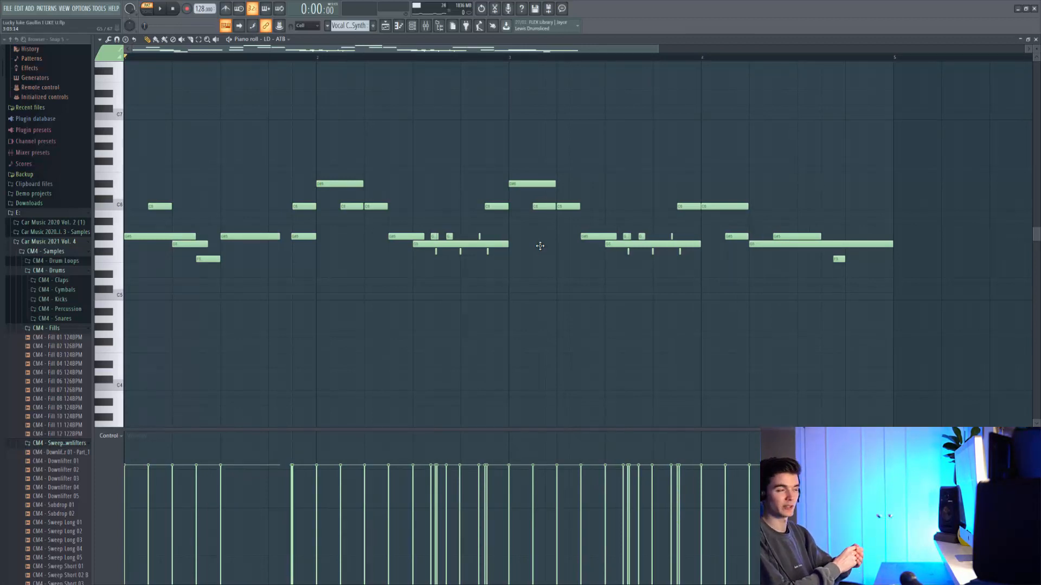
Step: Delete the six very short ornament notes in bar 2 of the LD - ATB melody and play that bar back
{"action": "right_click", "coordinate": [479, 237]}
{"action": "right_click", "coordinate": [449, 237]}
{"action": "right_click", "coordinate": [434, 236]}
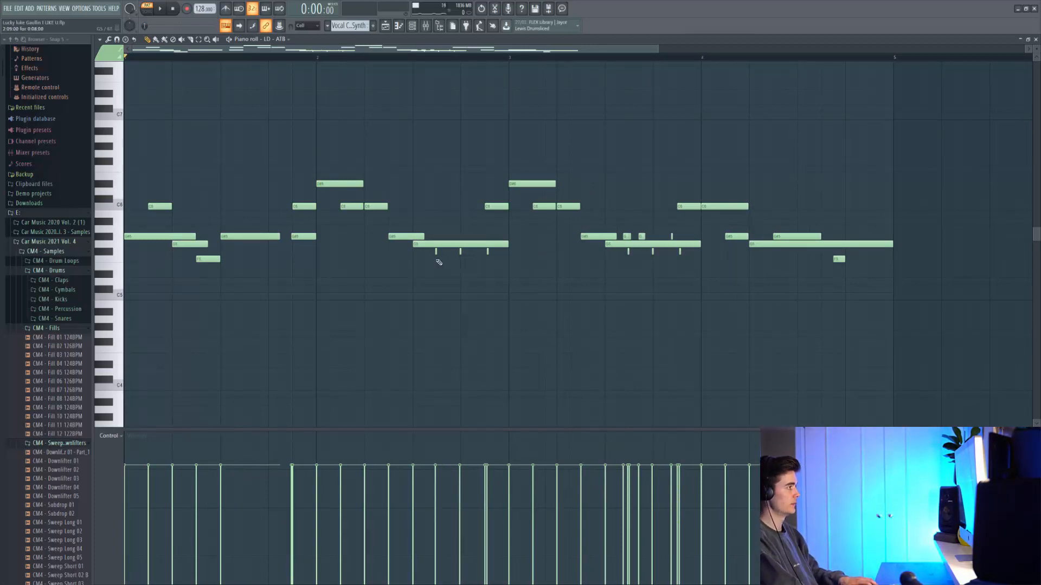
{"action": "right_click", "coordinate": [436, 252]}
{"action": "right_click", "coordinate": [460, 252]}
{"action": "right_click", "coordinate": [487, 252]}
{"action": "left_click", "coordinate": [418, 53]}
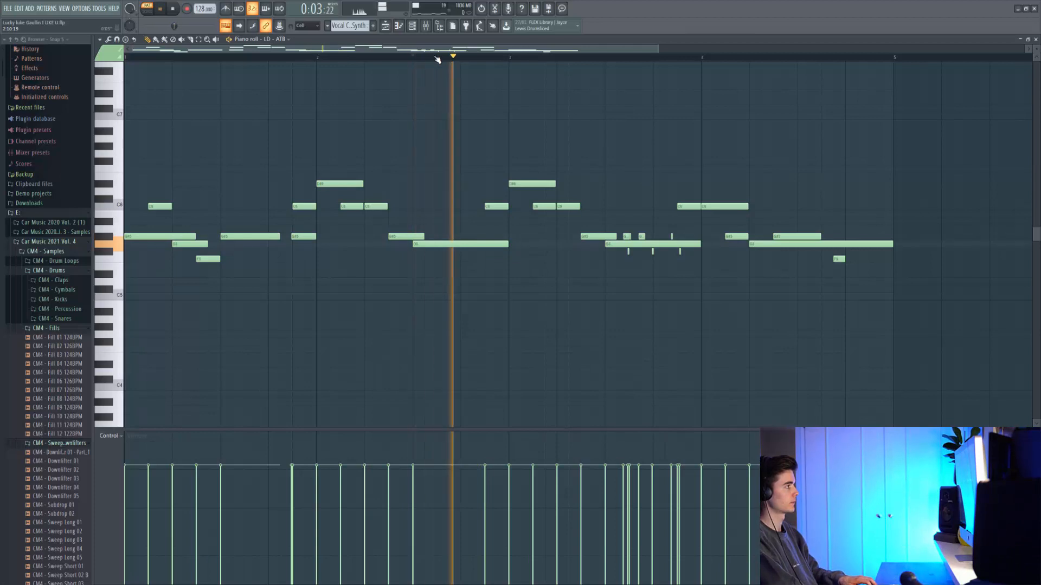
{"action": "key", "text": "space"}
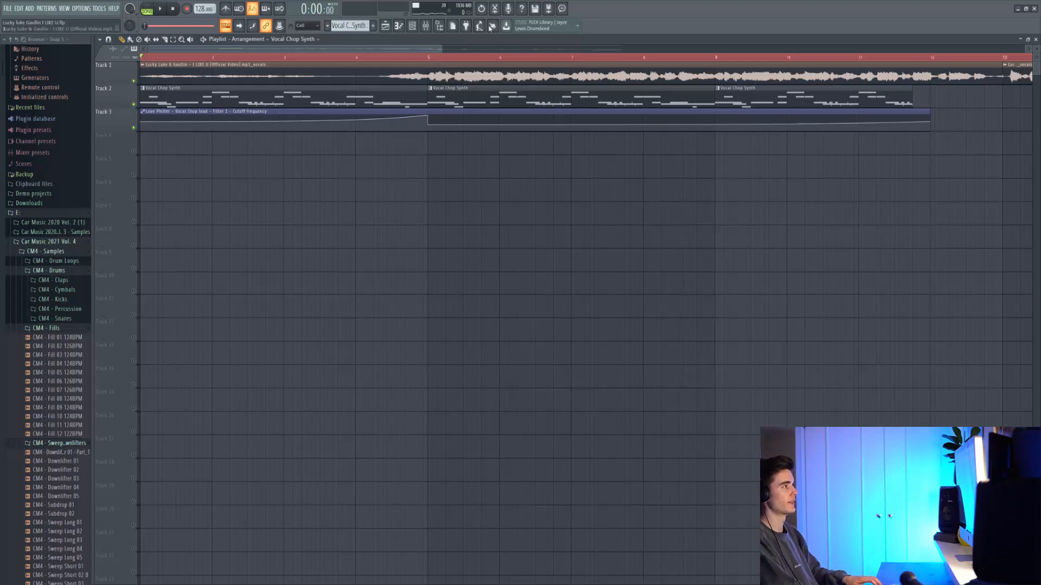
Step: Shift the low-cut band slightly lower in frequency in the Vocal Chop lead's Fruity parametric EQ 2
{"action": "mouse_move", "coordinate": [431, 57]}
{"action": "left_mouse_down"}
{"action": "mouse_move", "coordinate": [873, 57]}
{"action": "mouse_move", "coordinate": [472, 58]}
{"action": "mouse_move", "coordinate": [522, 58]}
{"action": "left_mouse_up"}
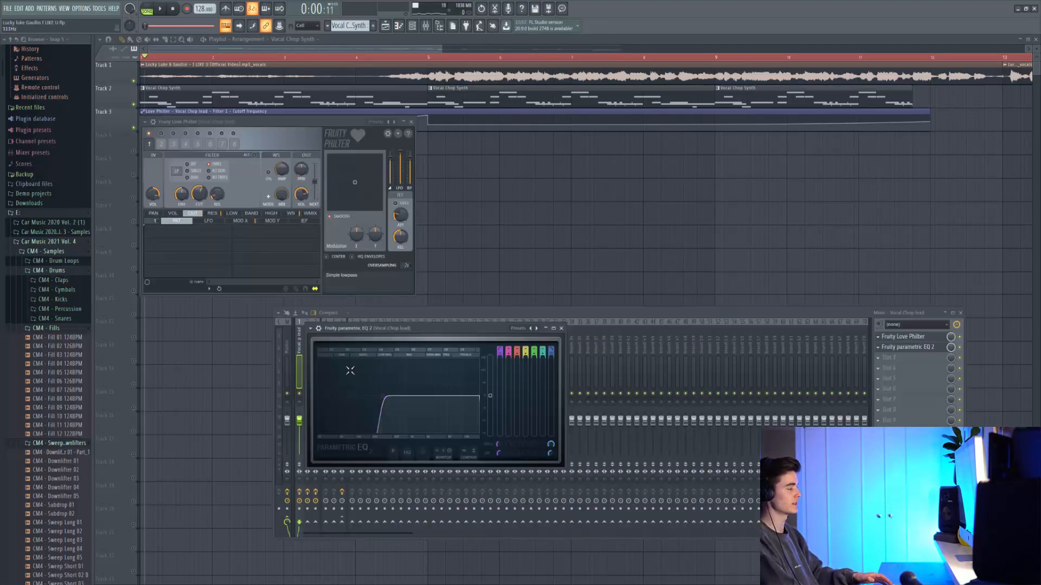
{"action": "mouse_move", "coordinate": [385, 396]}
{"action": "left_mouse_down"}
{"action": "mouse_move", "coordinate": [365, 396]}
{"action": "mouse_move", "coordinate": [378, 395]}
{"action": "left_mouse_up"}
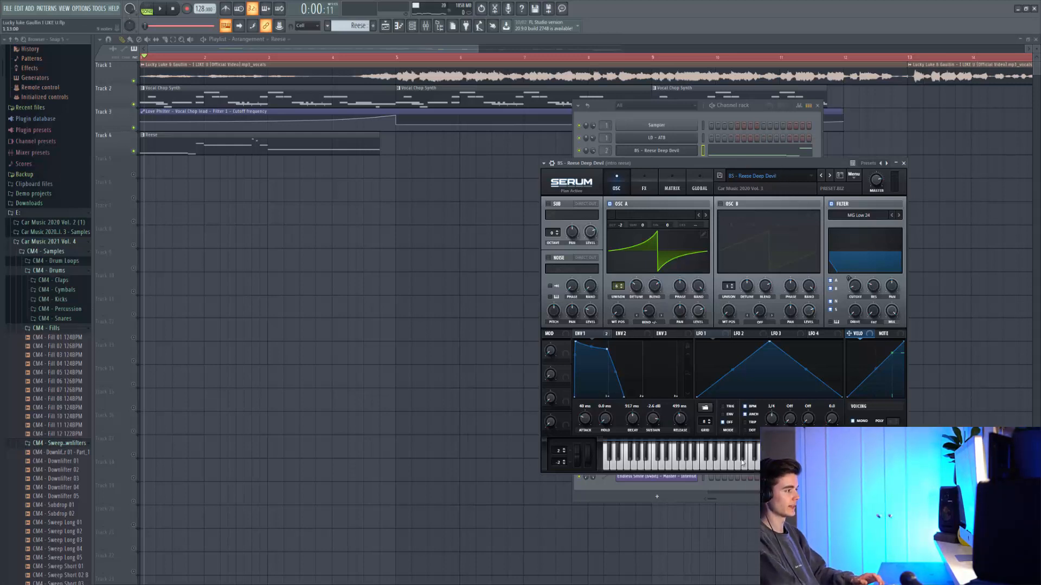
Step: Audition the BS - Reese Deep Devil patch on Serum's keyboard and play the Reese part within the arrangement
{"action": "left_click", "coordinate": [722, 466]}
{"action": "left_click", "coordinate": [681, 465]}
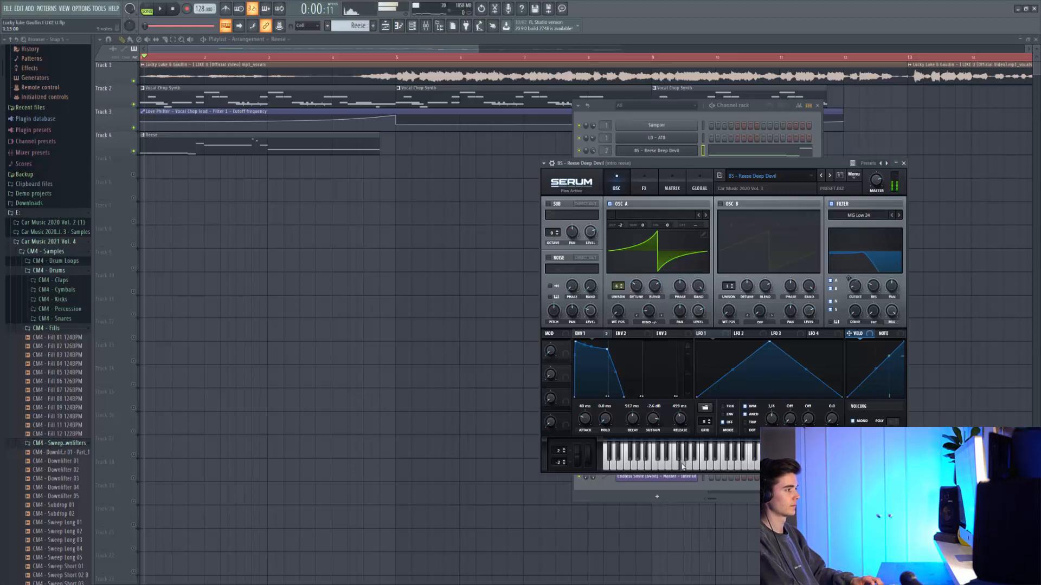
{"action": "key", "text": "space"}
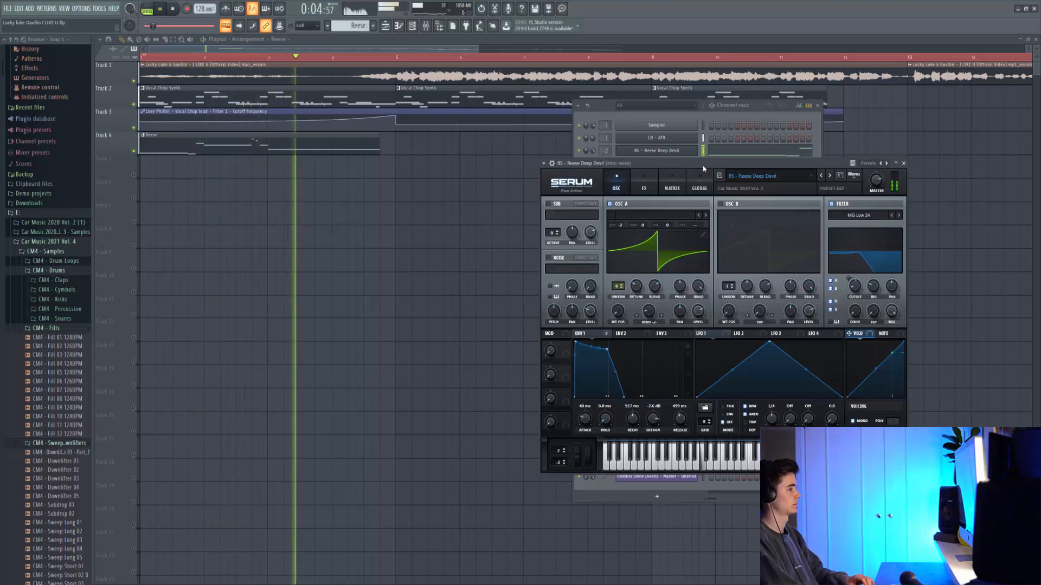
{"action": "key", "text": "space"}
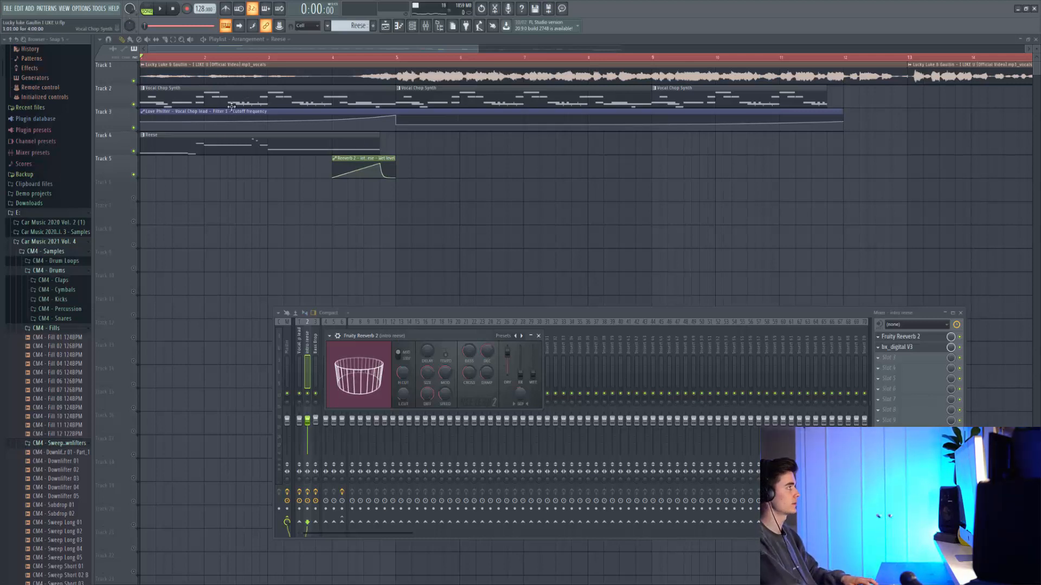
{"action": "key", "text": "space"}
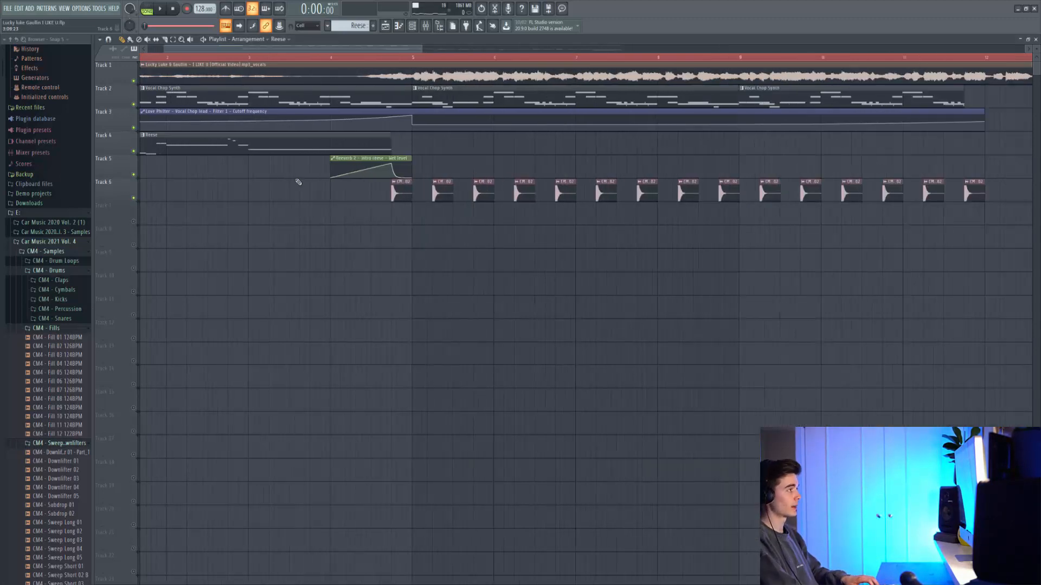
Step: Play the arrangement from bar 4 to hear the Reese reverb automation lead into the claps on track 6
{"action": "scroll", "coordinate": [298, 183], "scroll_direction": "up", "scroll_amount": 5}
{"action": "scroll", "coordinate": [436, 188], "scroll_direction": "down", "scroll_amount": 3}
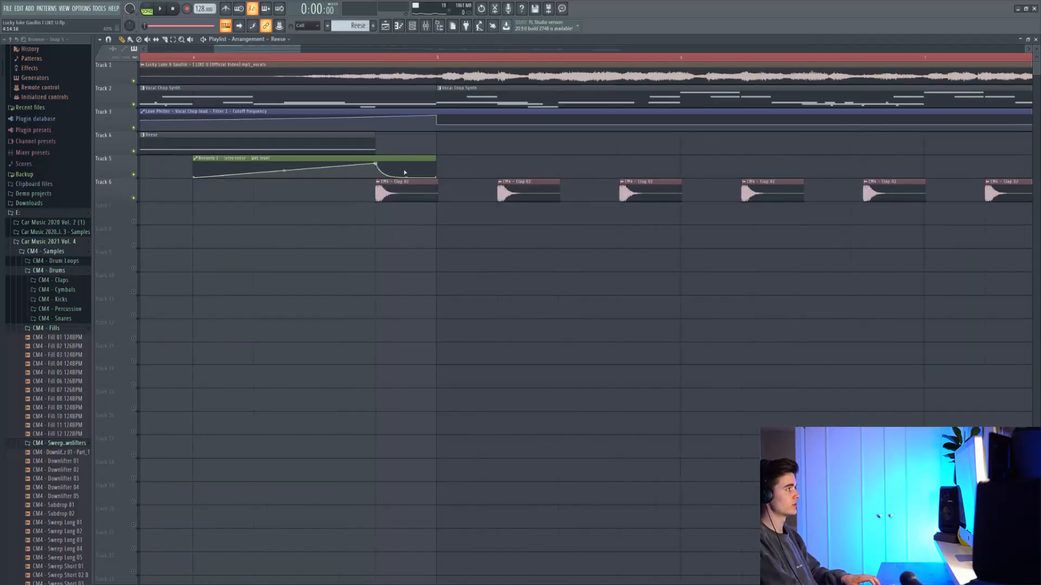
{"action": "left_click", "coordinate": [194, 56]}
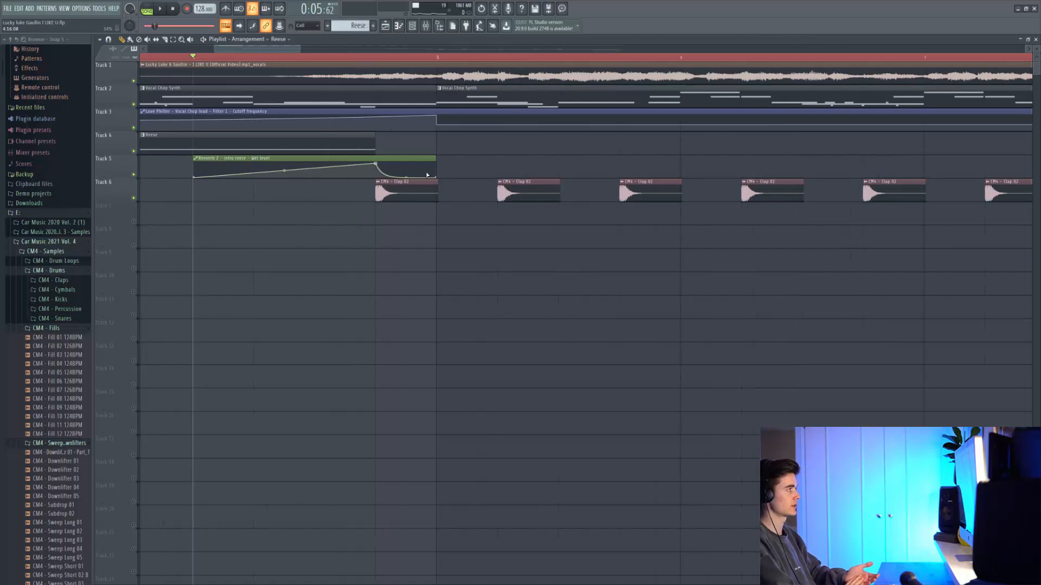
{"action": "key", "text": "space"}
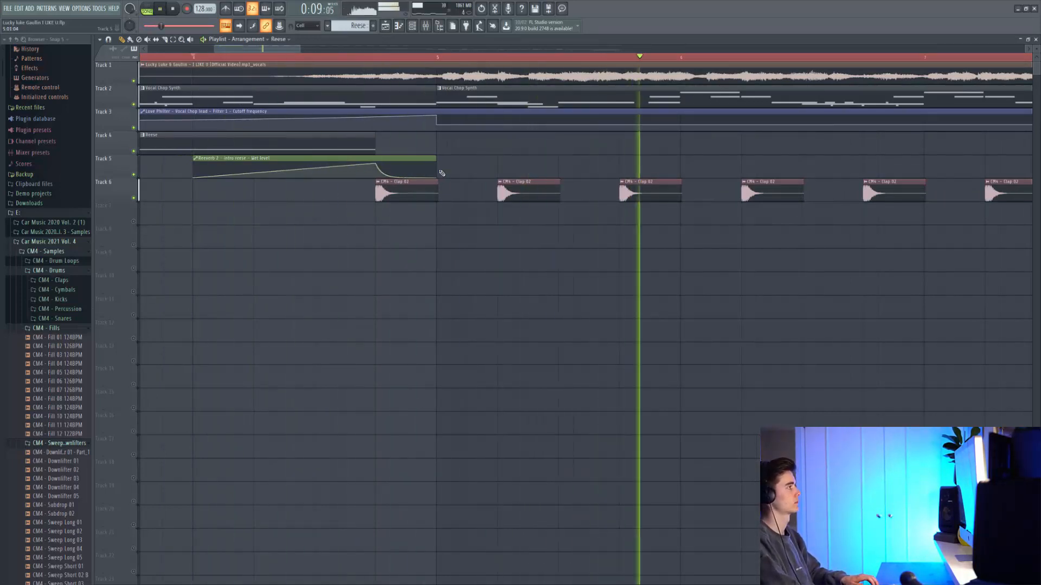
{"action": "scroll", "coordinate": [443, 173], "scroll_direction": "down", "scroll_amount": 3}
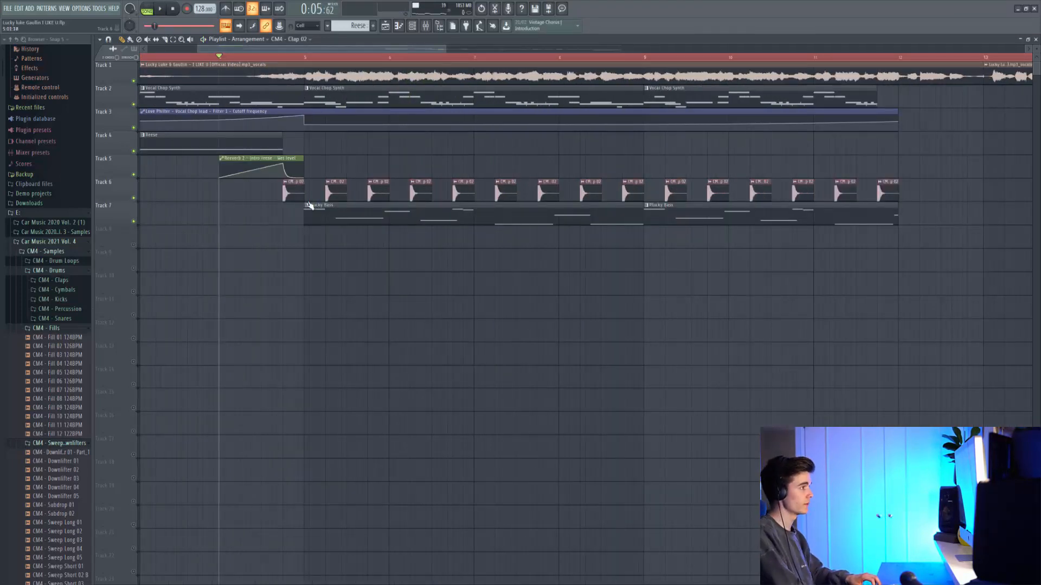
Step: Play the arrangement from bar 5 to hear the Plucky Bass pattern with the claps and vocal chops
{"action": "left_click", "coordinate": [310, 57]}
{"action": "scroll", "coordinate": [315, 169], "scroll_direction": "up", "scroll_amount": 3}
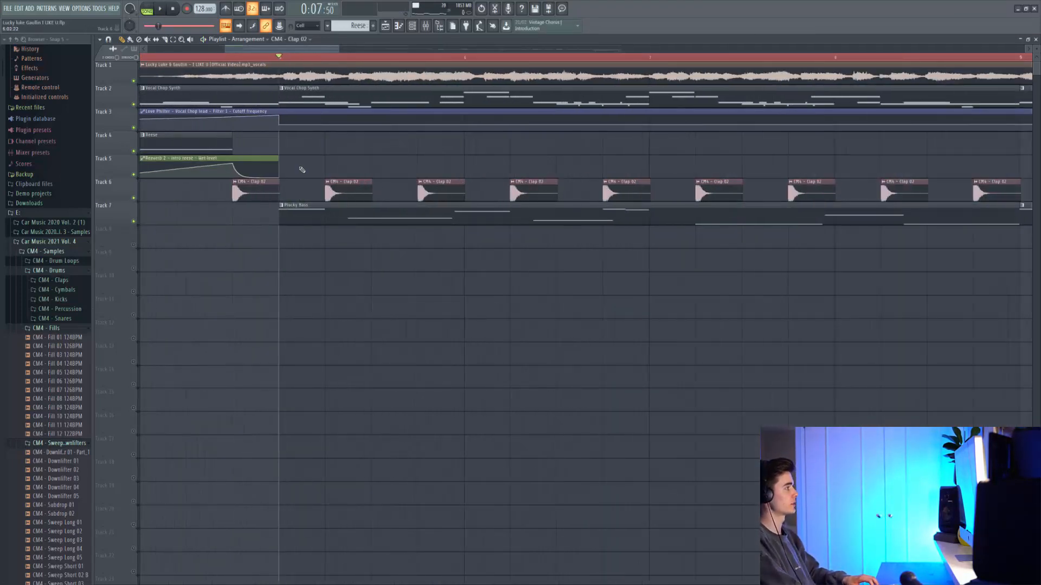
{"action": "scroll", "coordinate": [326, 141], "scroll_direction": "down", "scroll_amount": 4}
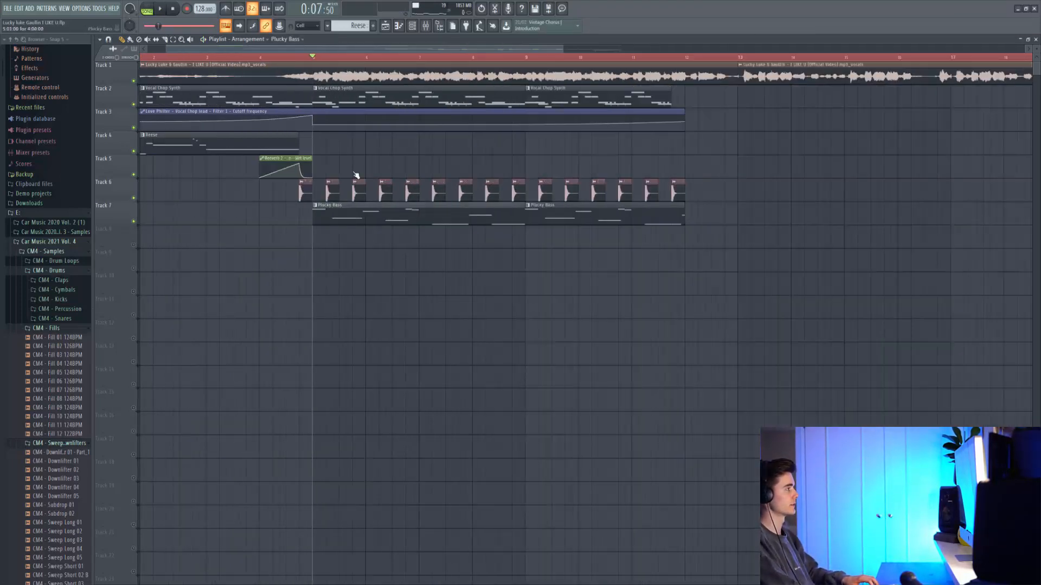
{"action": "key", "text": "space"}
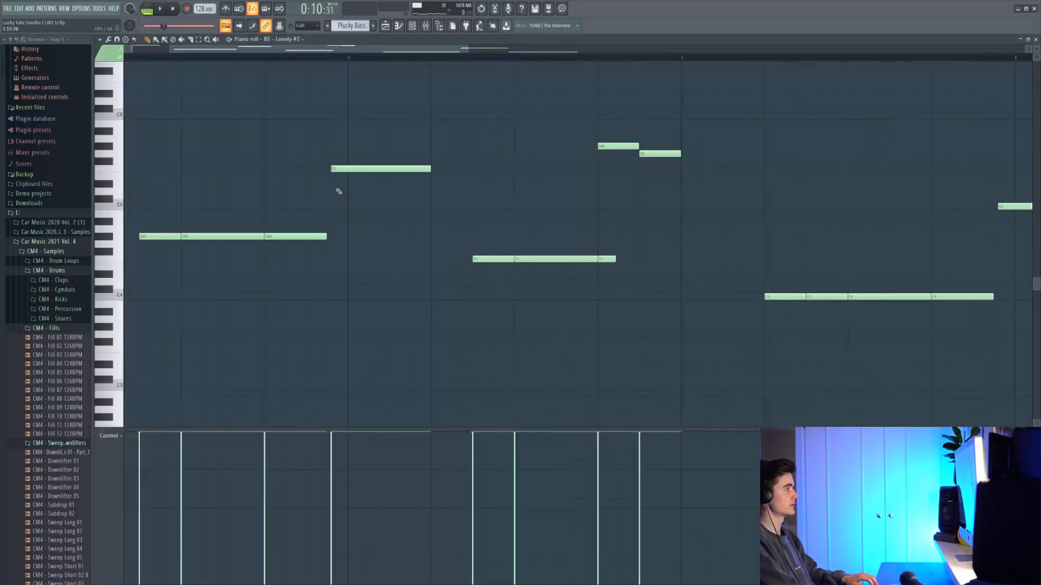
{"action": "scroll", "coordinate": [338, 191], "scroll_direction": "up", "scroll_amount": 5}
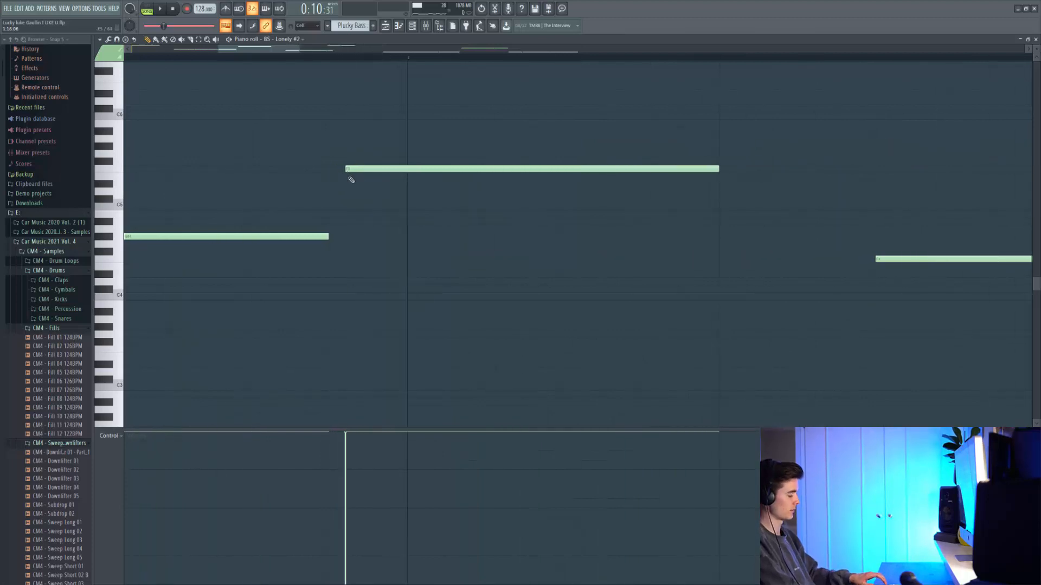
{"action": "key", "text": "alt+q"}
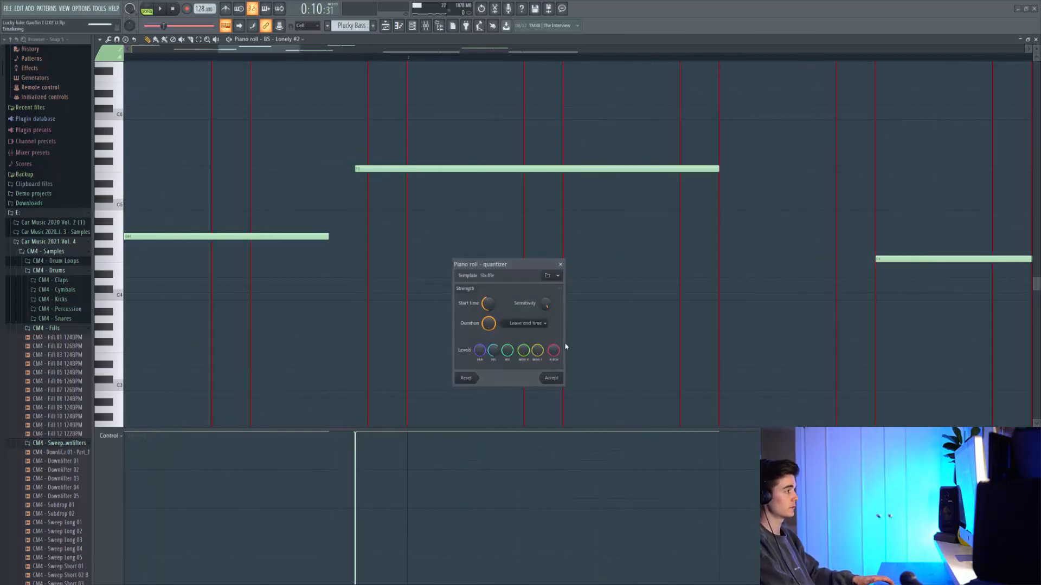
{"action": "left_click", "coordinate": [560, 264]}
Step: Examine the Plucky Bass notes around bar 2 in the piano roll and play them back
{"action": "scroll", "coordinate": [397, 147], "scroll_direction": "down", "scroll_amount": 5}
{"action": "scroll", "coordinate": [390, 248], "scroll_direction": "up", "scroll_amount": 5}
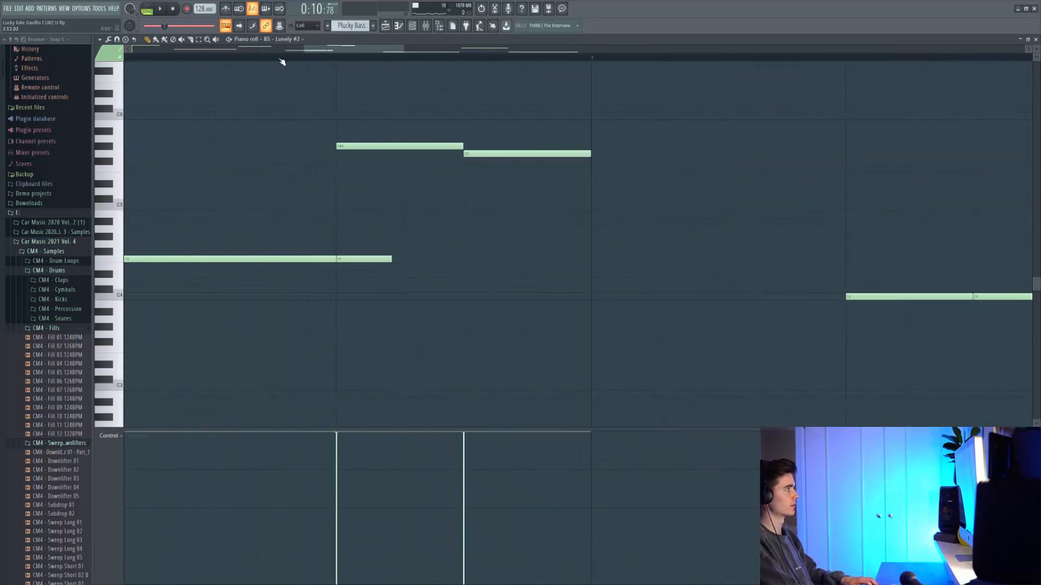
{"action": "key", "text": "space"}
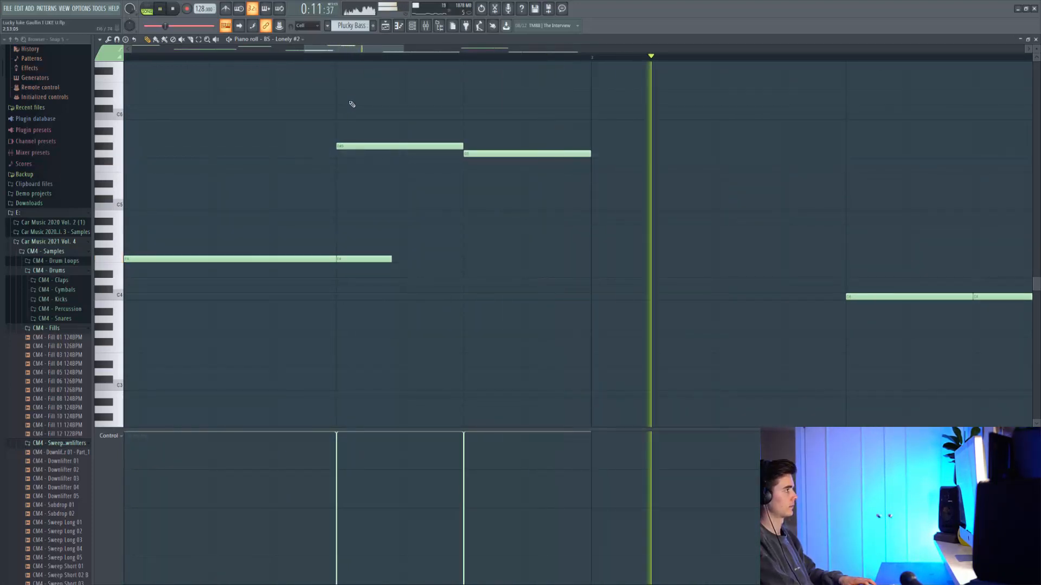
Step: Set the playlist position to bar 5 and examine the Strings pattern's sustained note and its FX - Rising String Serum patch
{"action": "key", "text": "F5"}
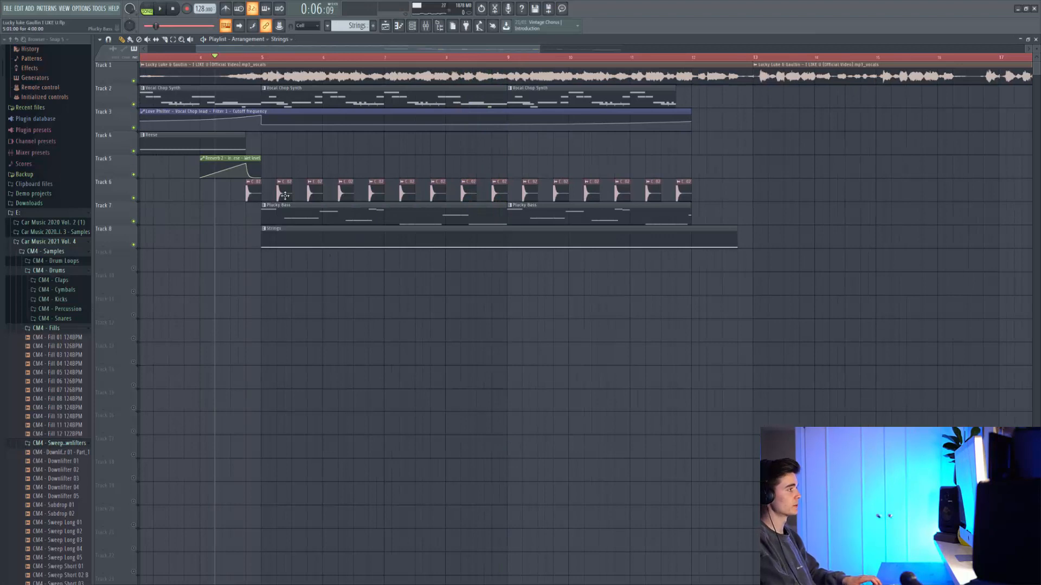
{"action": "scroll", "coordinate": [282, 193], "scroll_direction": "up", "scroll_amount": 2}
{"action": "left_click", "coordinate": [257, 57]}
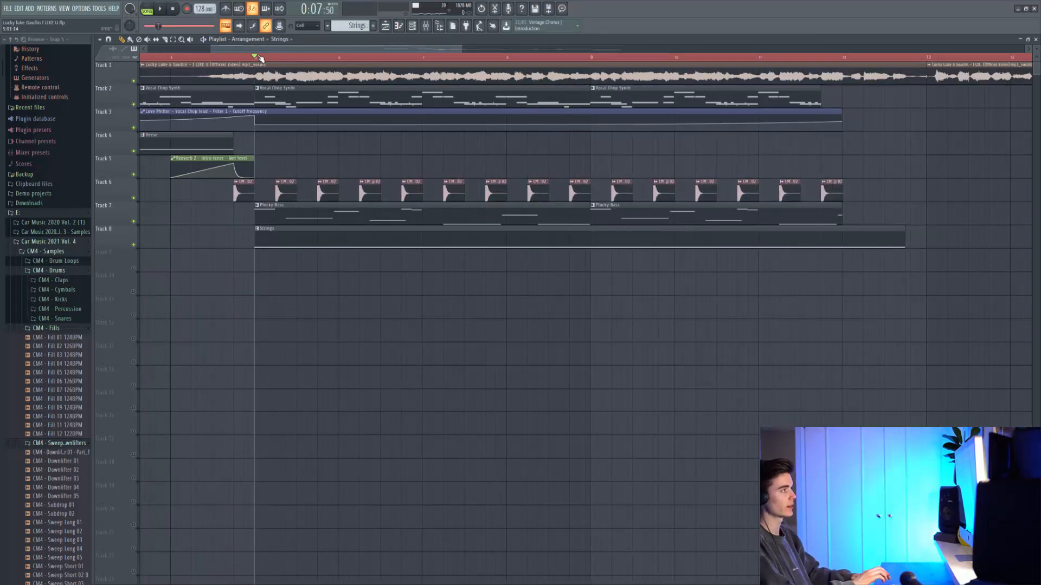
{"action": "key", "text": "F7"}
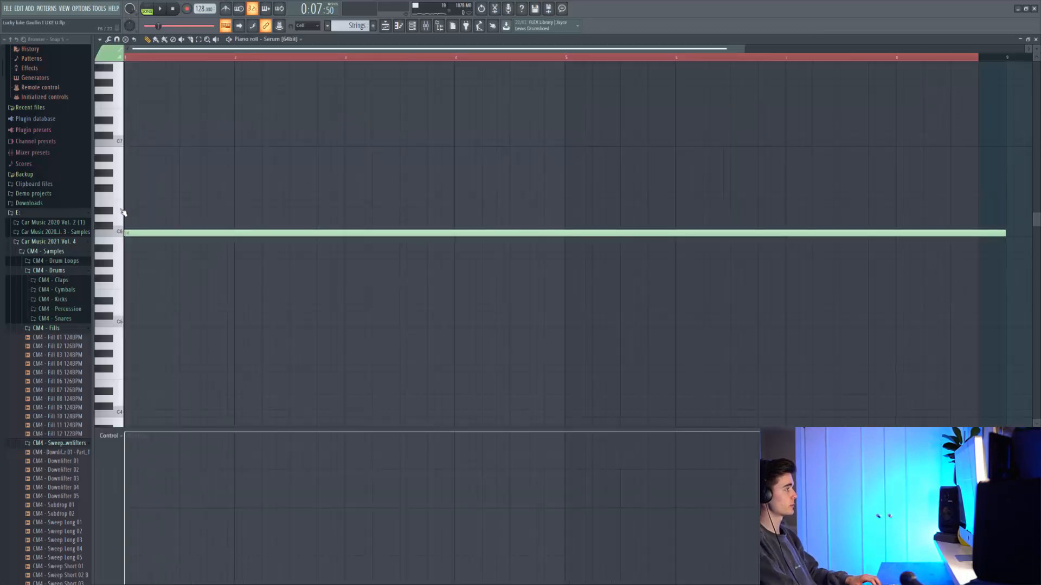
{"action": "scroll", "coordinate": [120, 245], "scroll_direction": "up", "scroll_amount": 2}
{"action": "scroll", "coordinate": [525, 214], "scroll_direction": "down", "scroll_amount": 4}
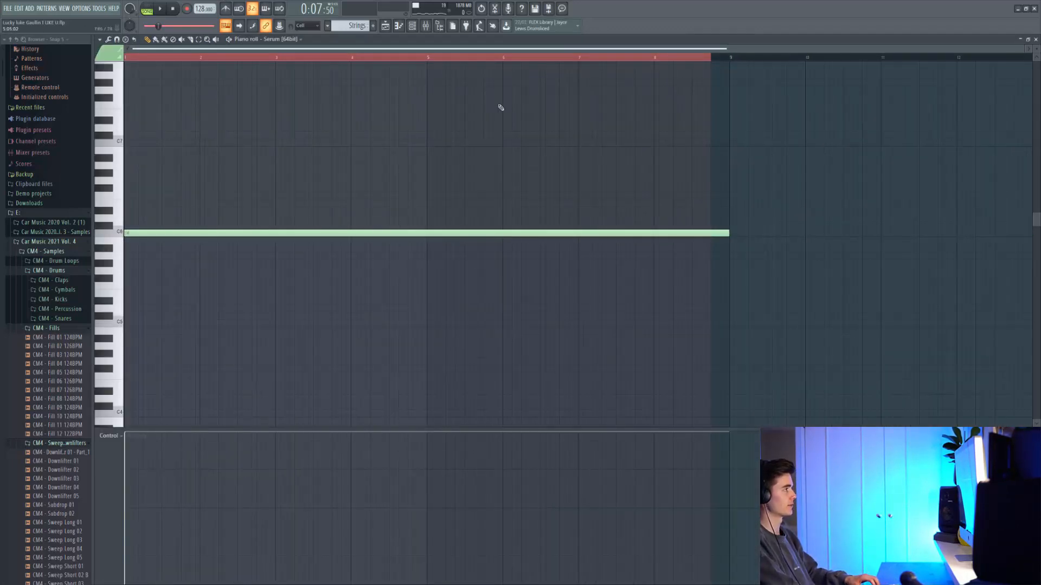
{"action": "left_click", "coordinate": [385, 29]}
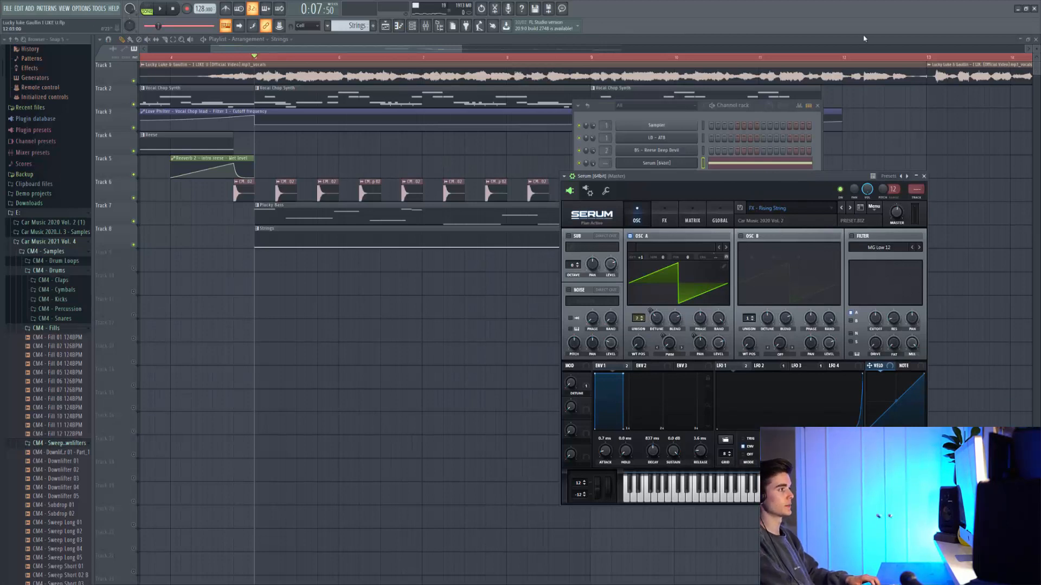
{"action": "key", "text": "F12"}
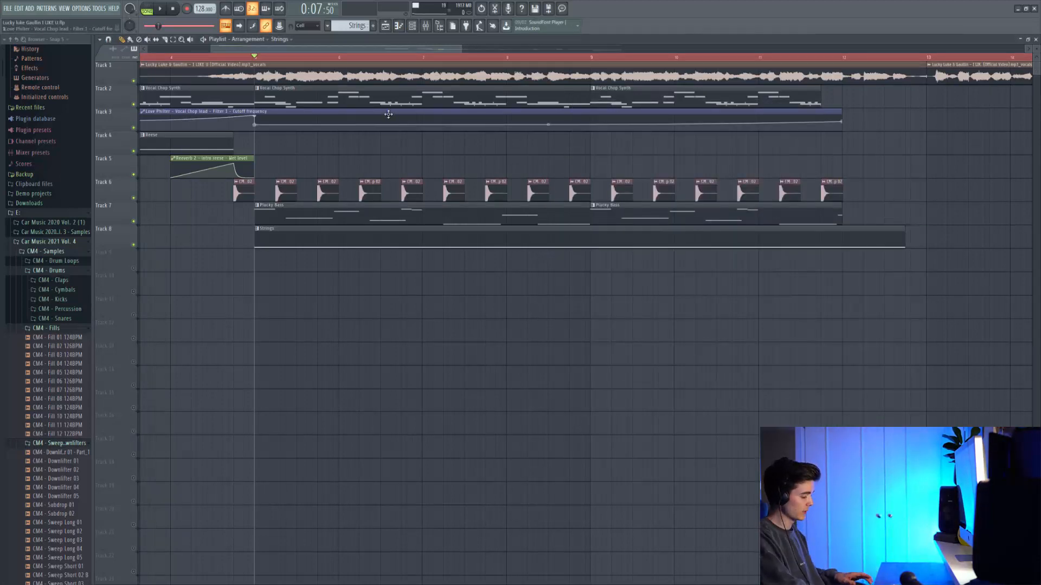
Step: Play the arrangement from bar 5 with the Strings layer, including the section with the Serum channel pitch automation
{"action": "key", "text": "space"}
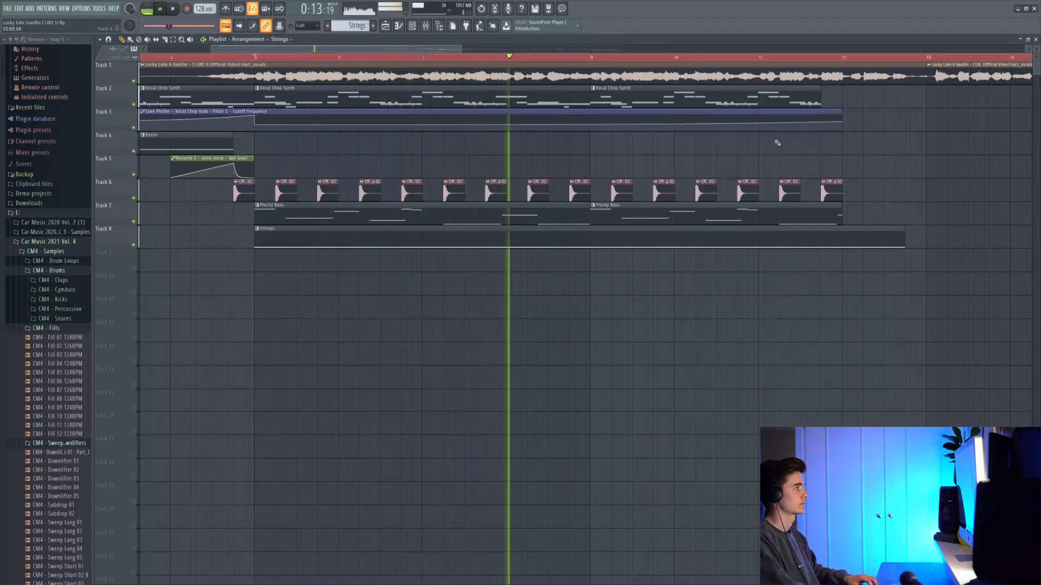
{"action": "key", "text": "space"}
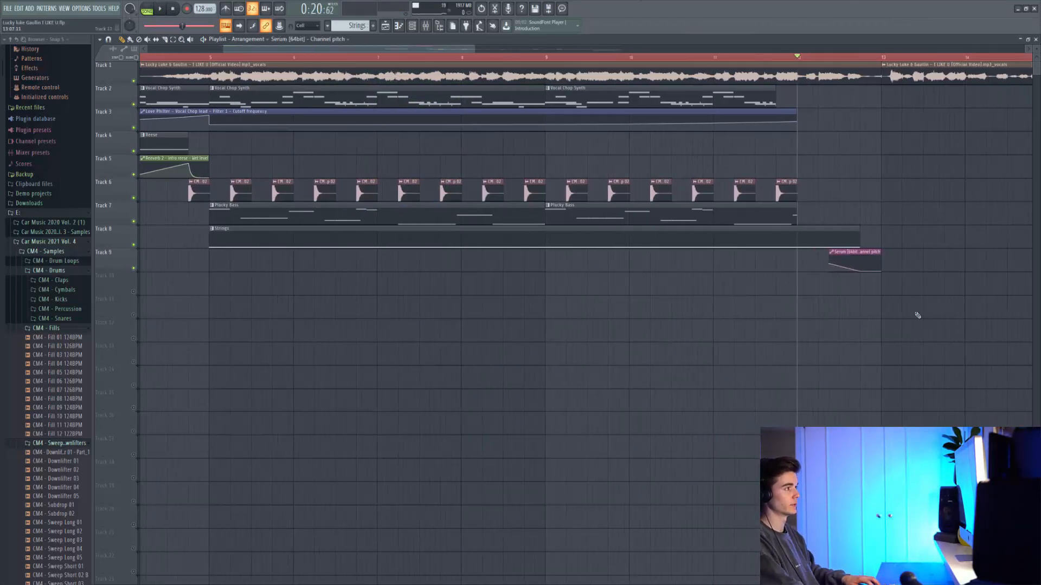
{"action": "scroll", "coordinate": [916, 313], "scroll_direction": "up", "scroll_amount": 3}
{"action": "scroll", "coordinate": [835, 245], "scroll_direction": "up", "scroll_amount": 1}
{"action": "key", "text": "space"}
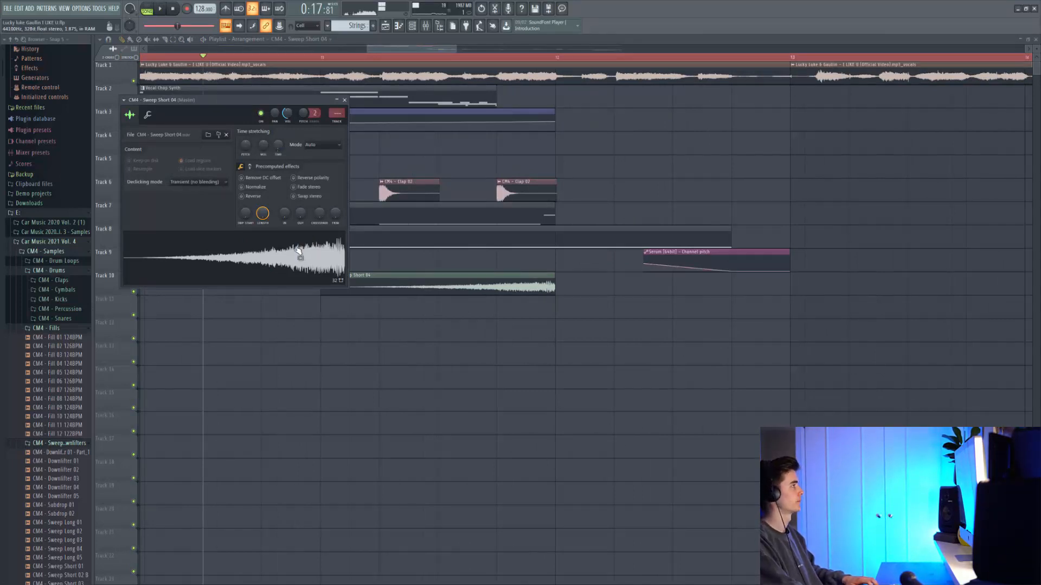
Step: Play the arrangement from the start of the CM4 - Sweep Short 04 clip on Track 10 to hear the riser
{"action": "key", "text": "Escape"}
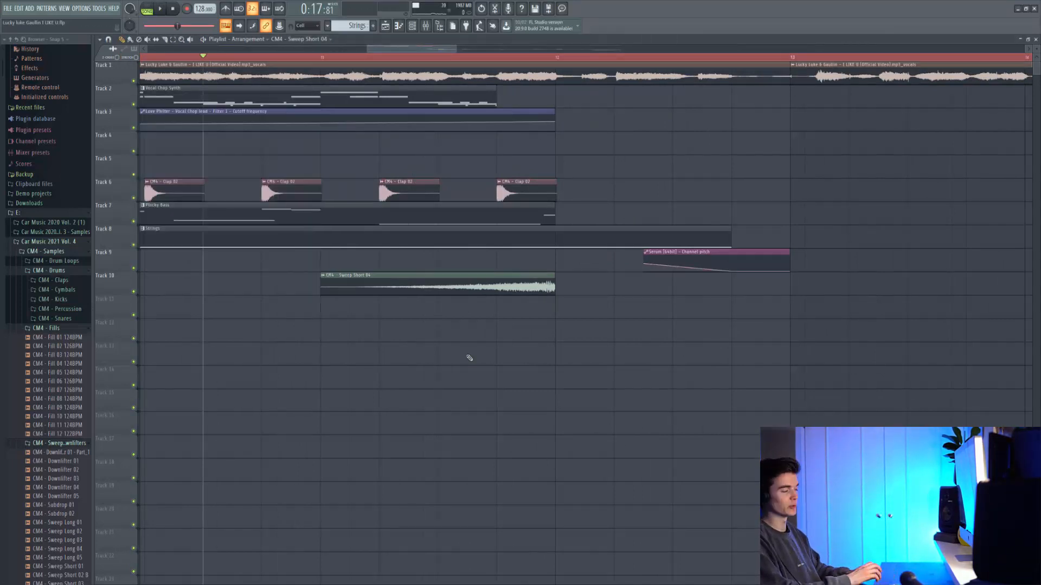
{"action": "left_click", "coordinate": [324, 54]}
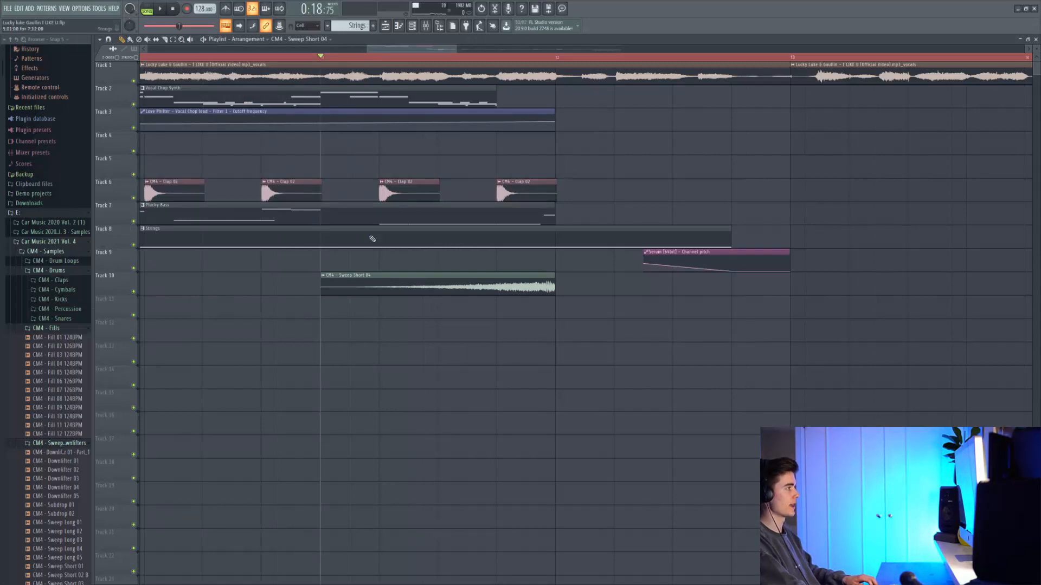
{"action": "scroll", "coordinate": [538, 262], "scroll_direction": "down", "scroll_amount": 2}
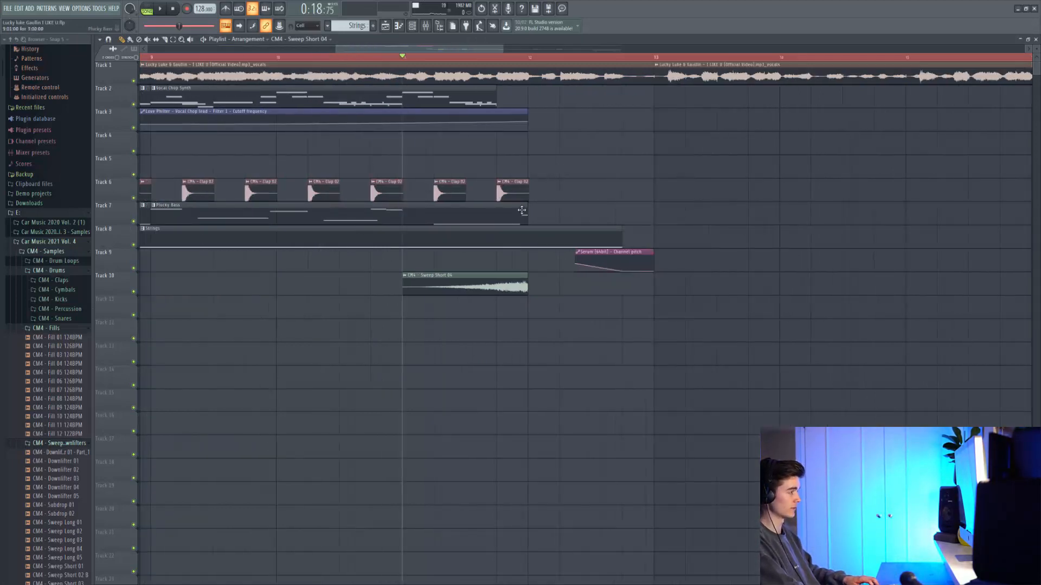
{"action": "key", "text": "space"}
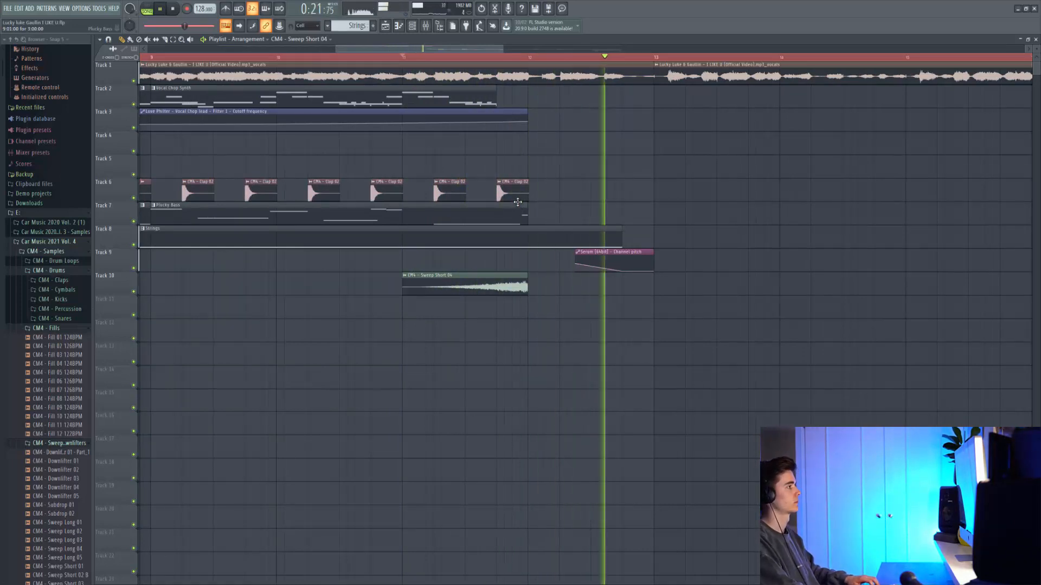
{"action": "key", "text": "space"}
Step: Set the playlist position to the end of the Strings clip and examine the MS1 - Percussion 07 sample on Track 11
{"action": "scroll", "coordinate": [649, 197], "scroll_direction": "up", "scroll_amount": 2}
{"action": "scroll", "coordinate": [638, 180], "scroll_direction": "up", "scroll_amount": 2}
{"action": "left_click", "coordinate": [597, 57]}
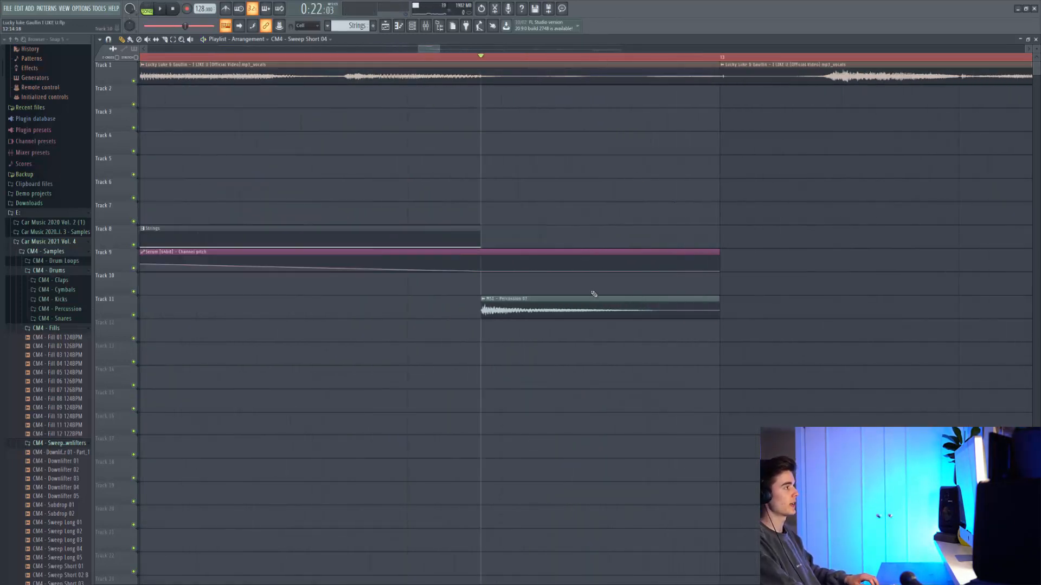
{"action": "scroll", "coordinate": [648, 280], "scroll_direction": "up", "scroll_amount": 2}
{"action": "double_click", "coordinate": [589, 298]}
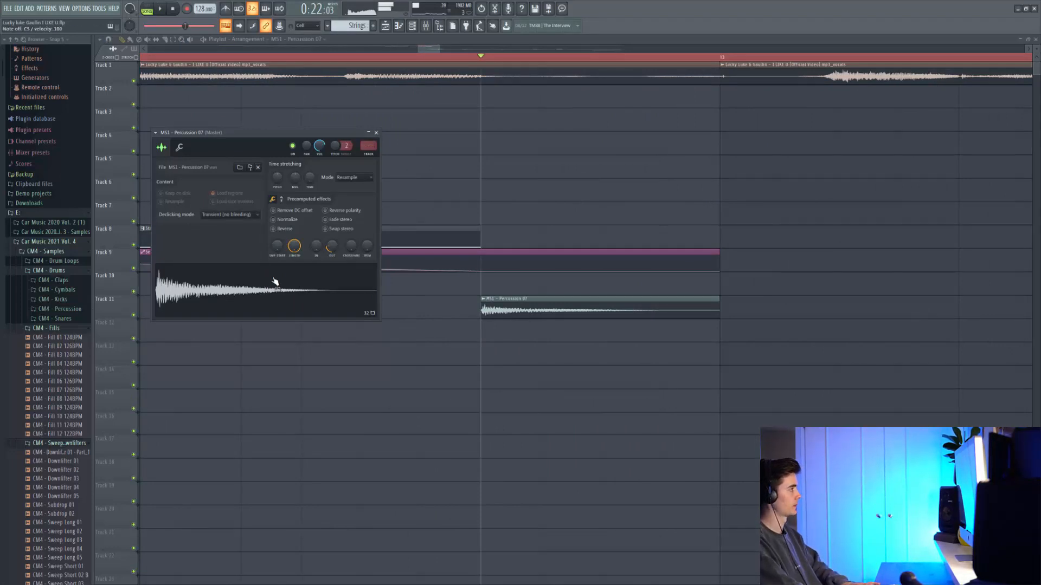
{"action": "key", "text": "Escape"}
Step: Examine the CM4 - Fill 11 sample on Track 12, solo its track and play it from the clip's start
{"action": "scroll", "coordinate": [495, 365], "scroll_direction": "down", "scroll_amount": 2}
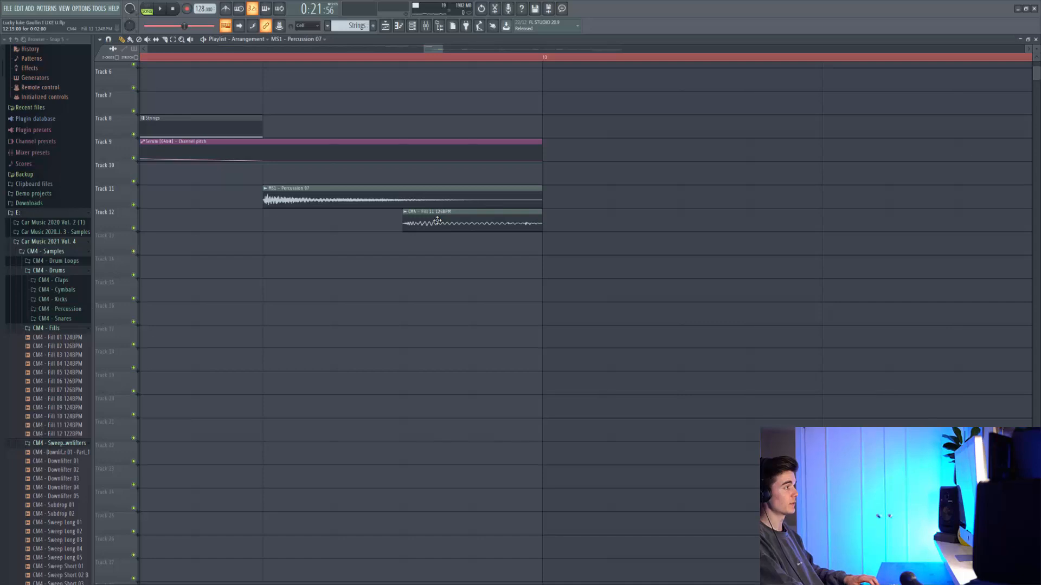
{"action": "double_click", "coordinate": [438, 221]}
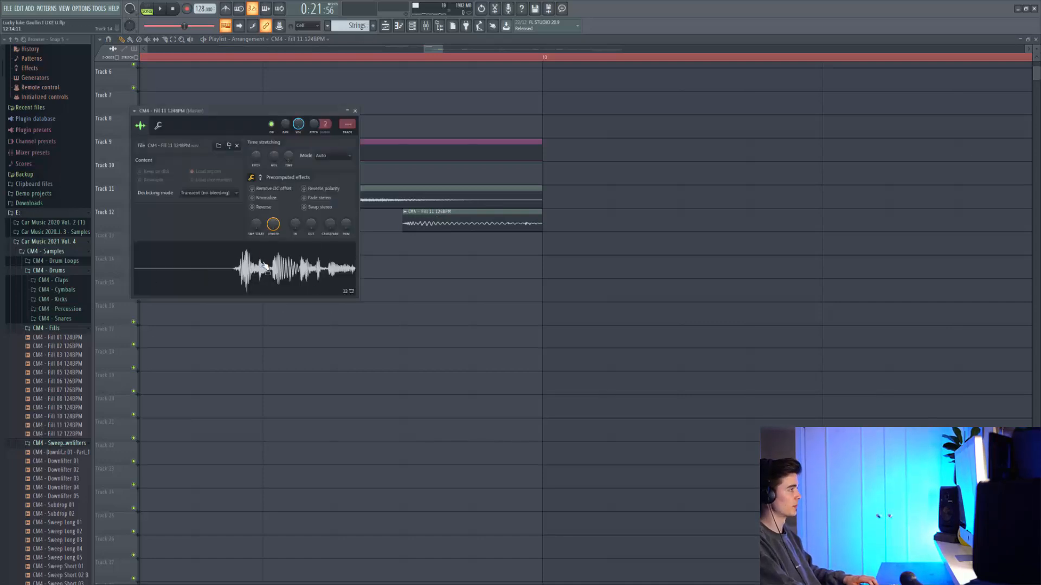
{"action": "key", "text": "Escape"}
{"action": "right_click", "coordinate": [134, 228]}
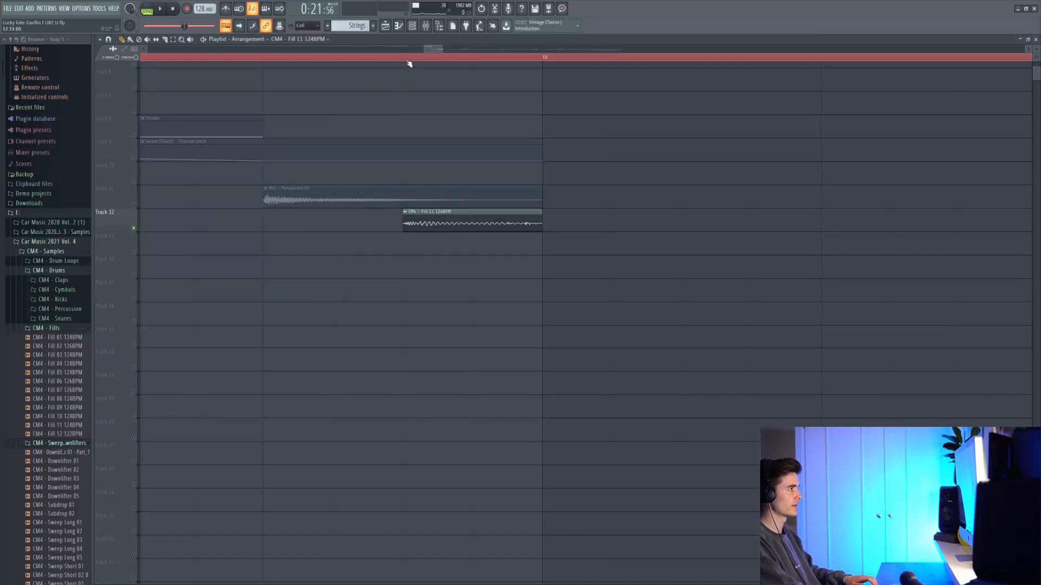
{"action": "left_click", "coordinate": [408, 59]}
{"action": "key", "text": "space"}
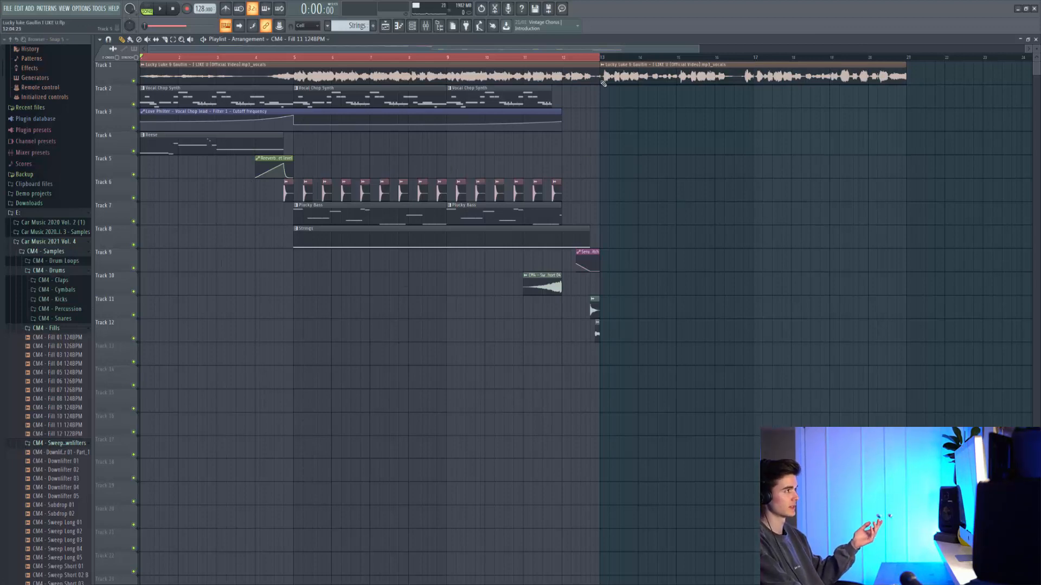
Step: Play the full arrangement from bar 1 with all the layers together
{"action": "key", "text": "space"}
{"action": "left_click", "coordinate": [603, 57]}
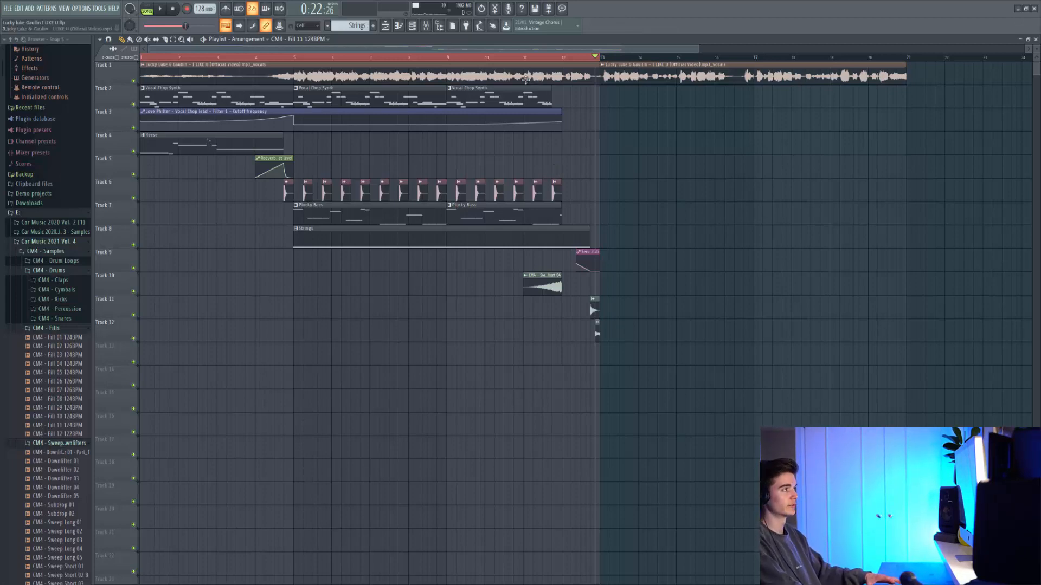
{"action": "key", "text": "space"}
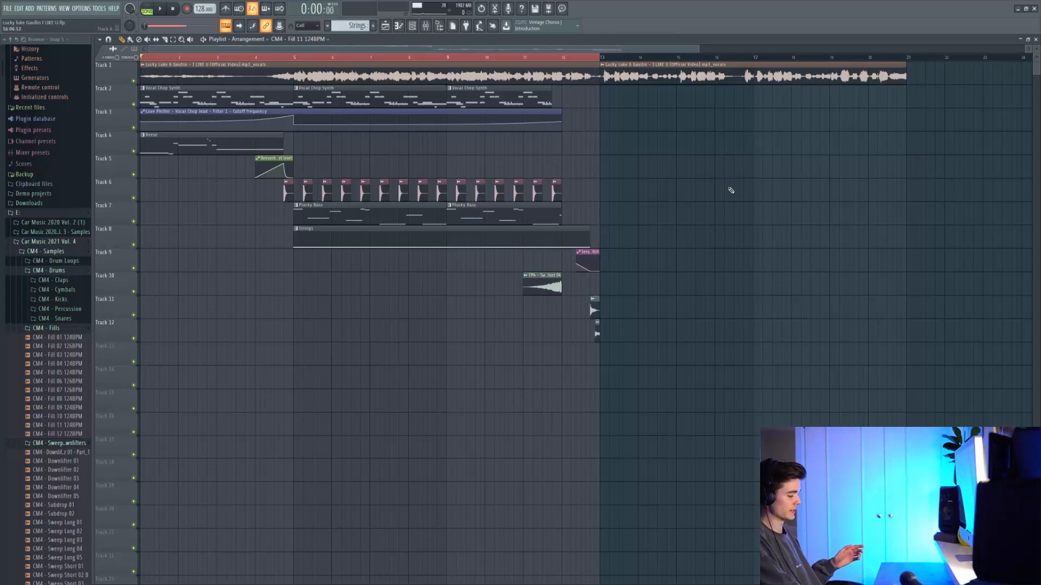
{"action": "key", "text": "space"}
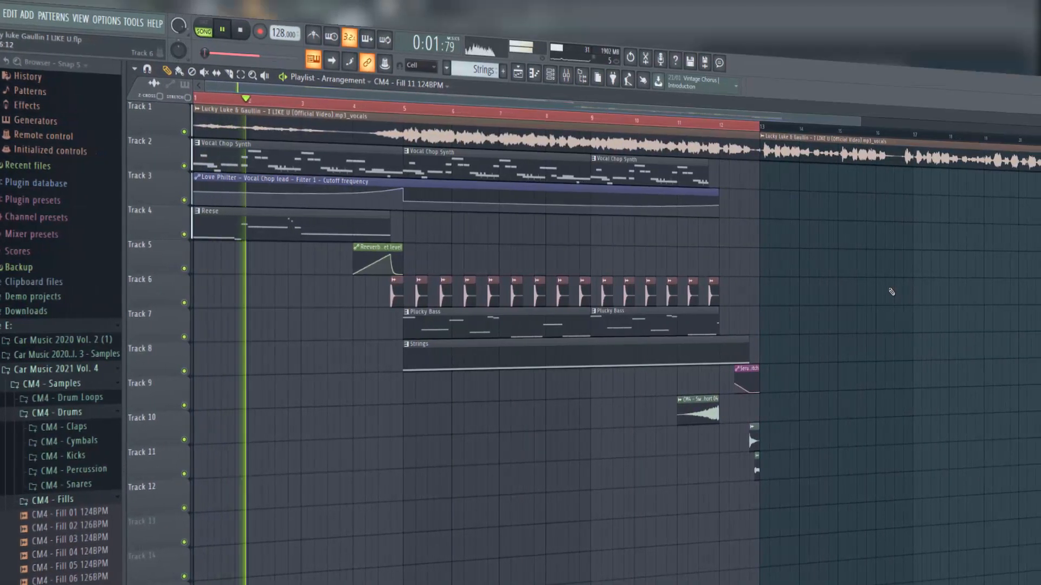